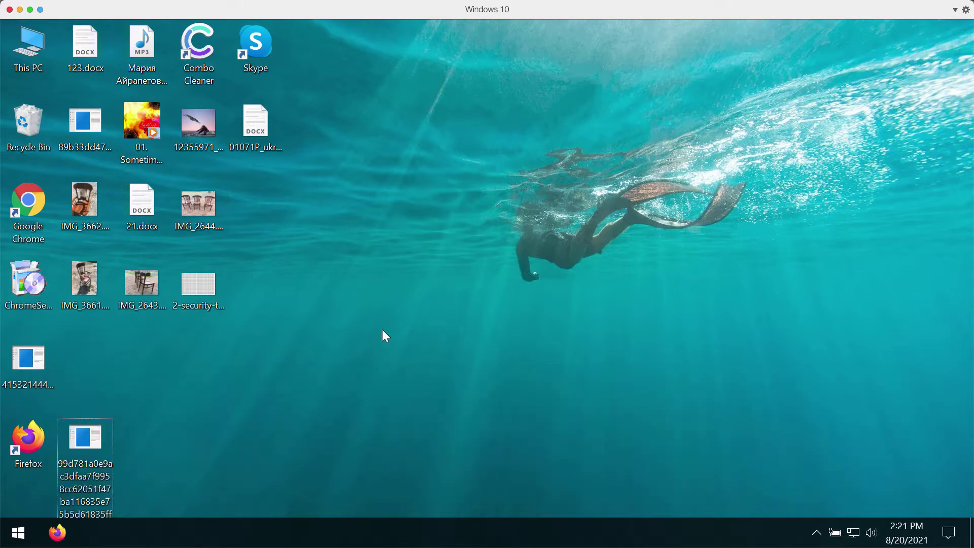
# Step: View the original IMG_2643 photo, 21.docx document and IMG_3662 photo, closing each afterwards
pyautogui.doubleClick(136, 290)
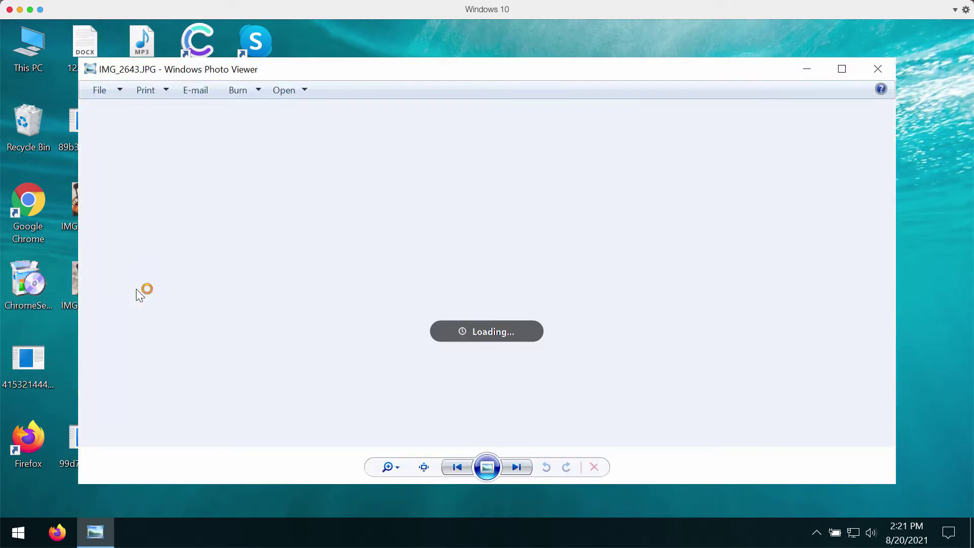
pyautogui.click(885, 66)
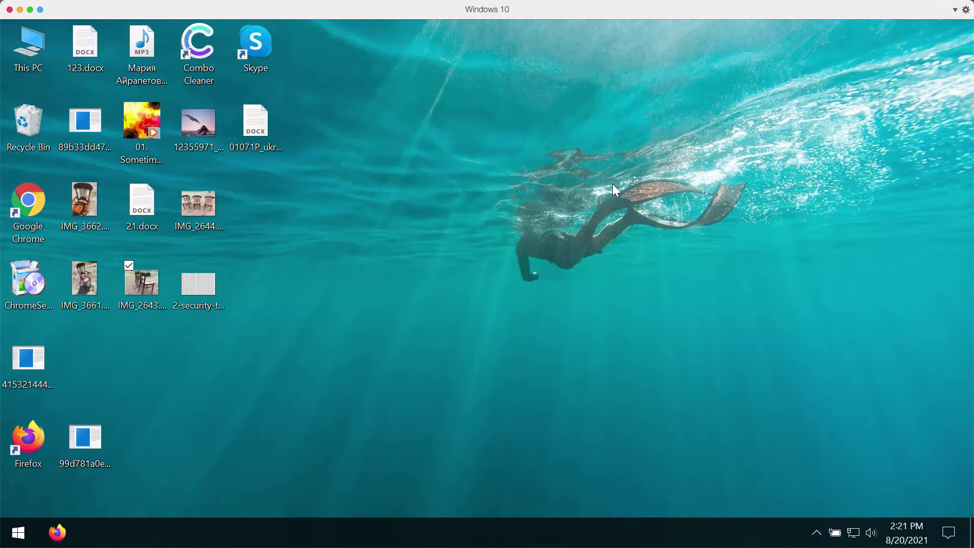
pyautogui.click(150, 205)
pyautogui.doubleClick(150, 205)
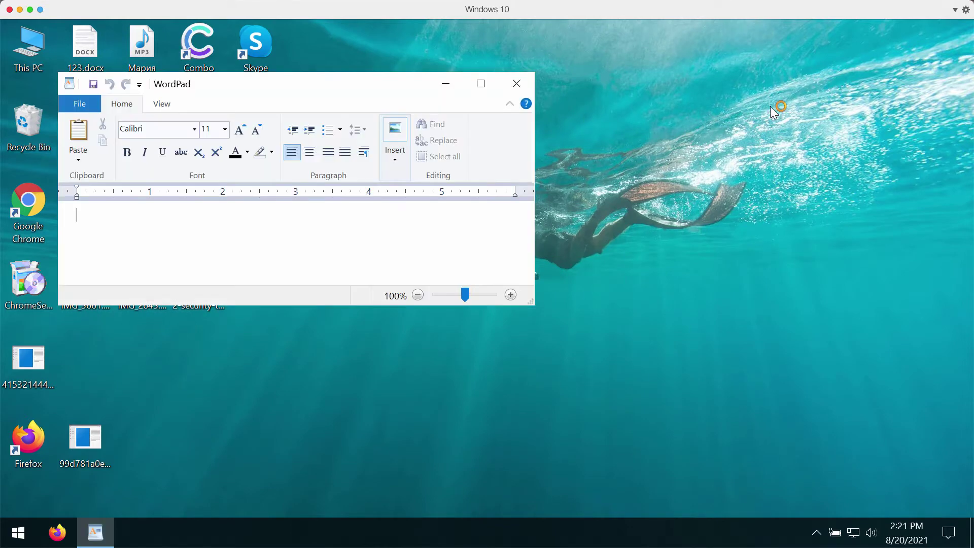
pyautogui.moveTo(532, 305); pyautogui.dragTo(644, 421)
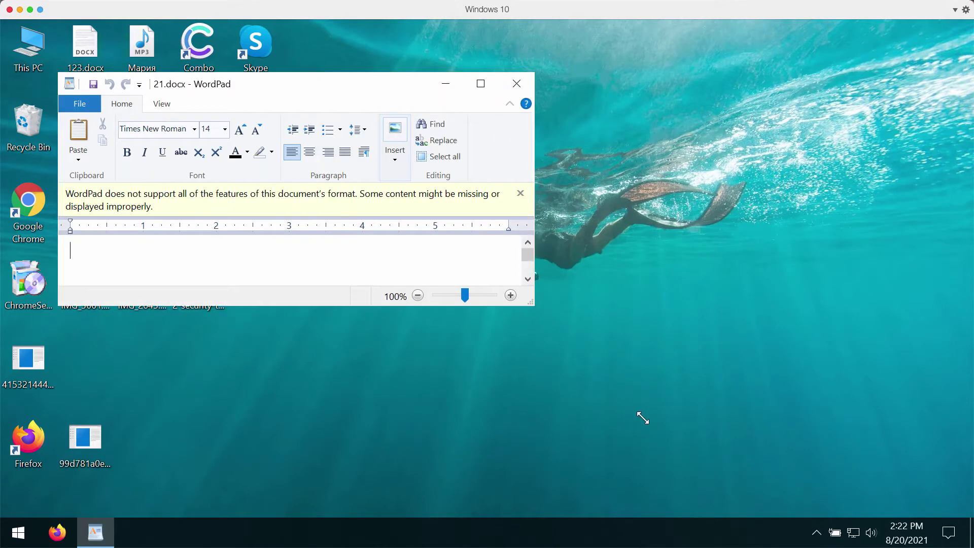
pyautogui.click(622, 84)
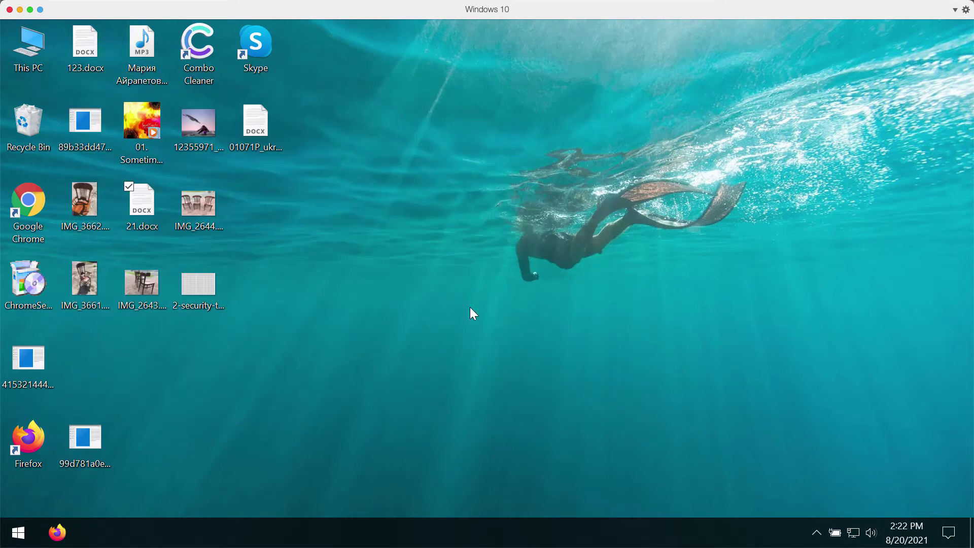
pyautogui.click(98, 206)
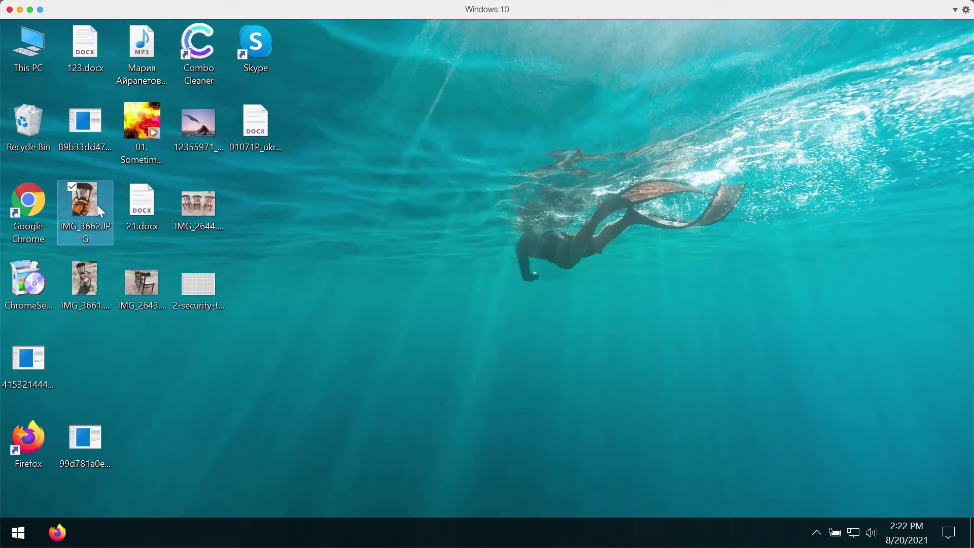
pyautogui.doubleClick(97, 205)
pyautogui.click(878, 68)
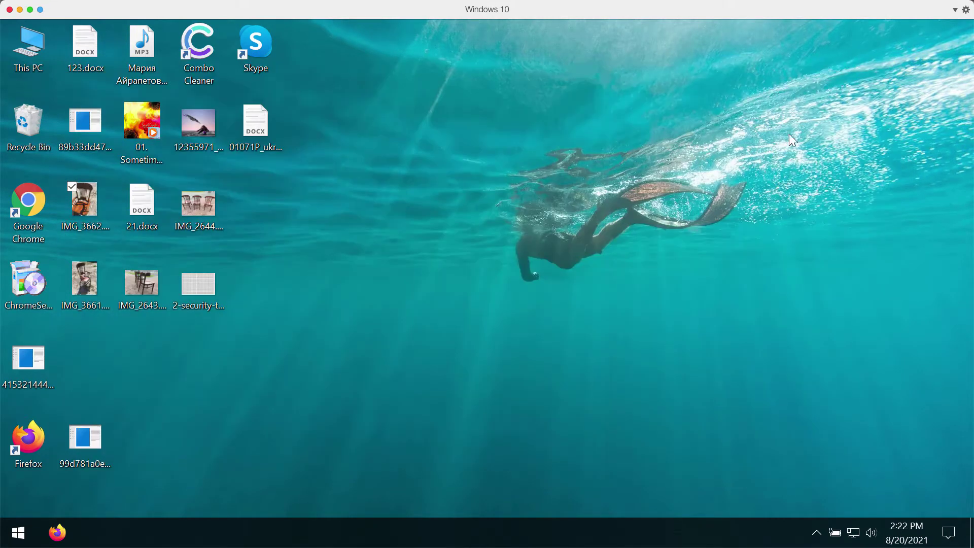
pyautogui.click(88, 449)
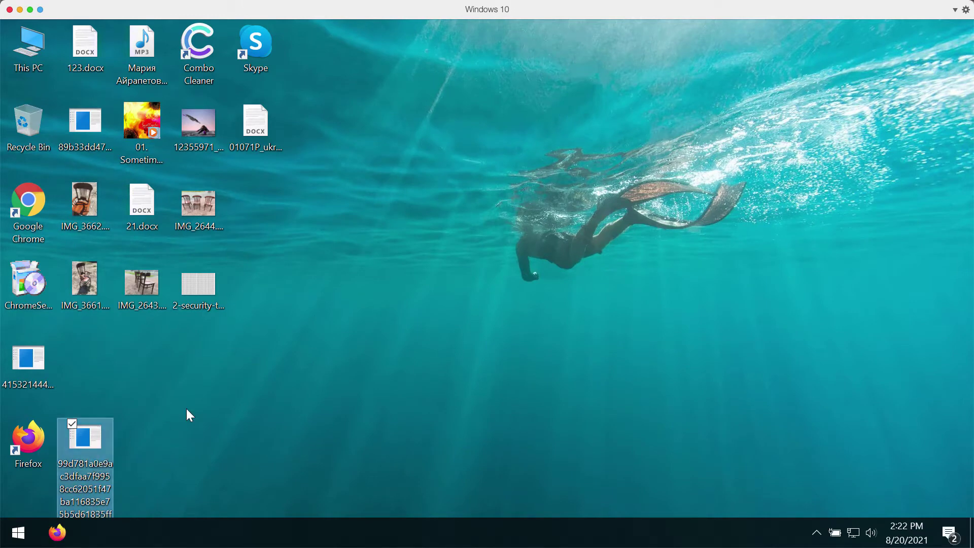
pyautogui.click(357, 326)
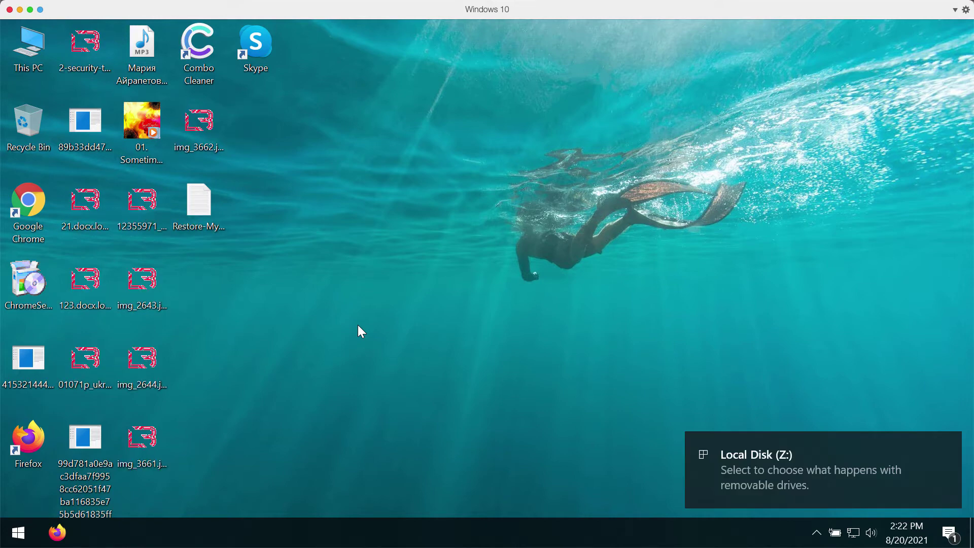
# Step: Try opening the encrypted 12355971_original.jpg.lockbit and dismiss Windows' cannot-open message
pyautogui.click(146, 289)
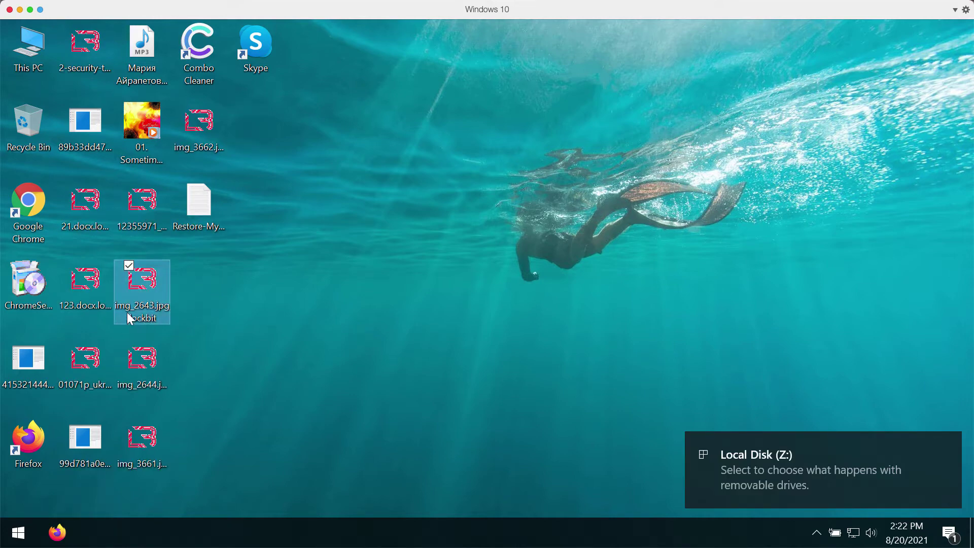
pyautogui.moveTo(137, 323)
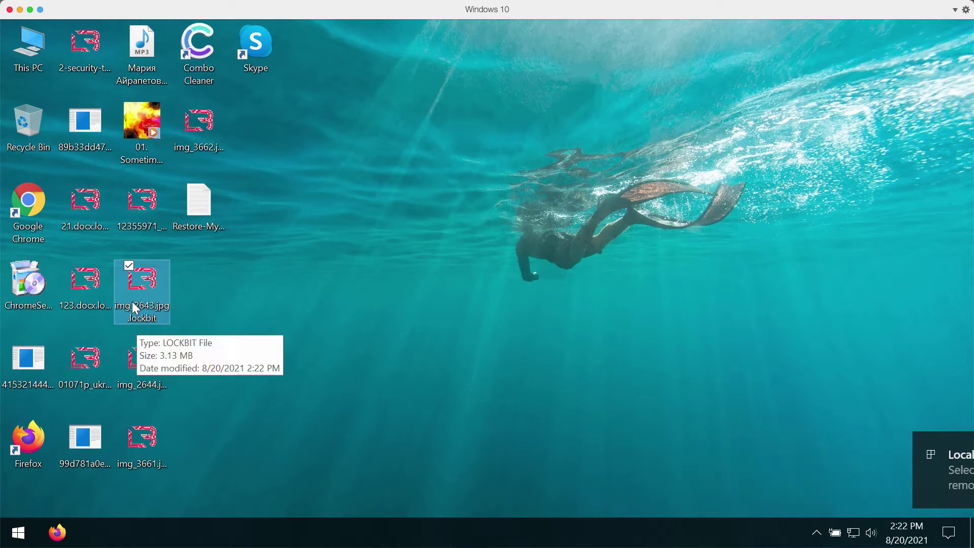
pyautogui.click(140, 209)
pyautogui.doubleClick(141, 211)
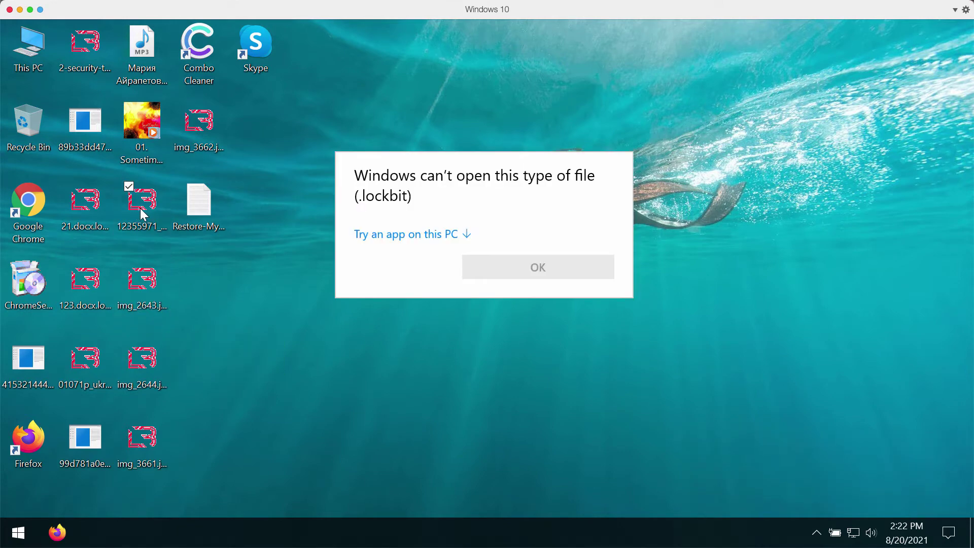
pyautogui.press('Escape')
pyautogui.click(156, 290)
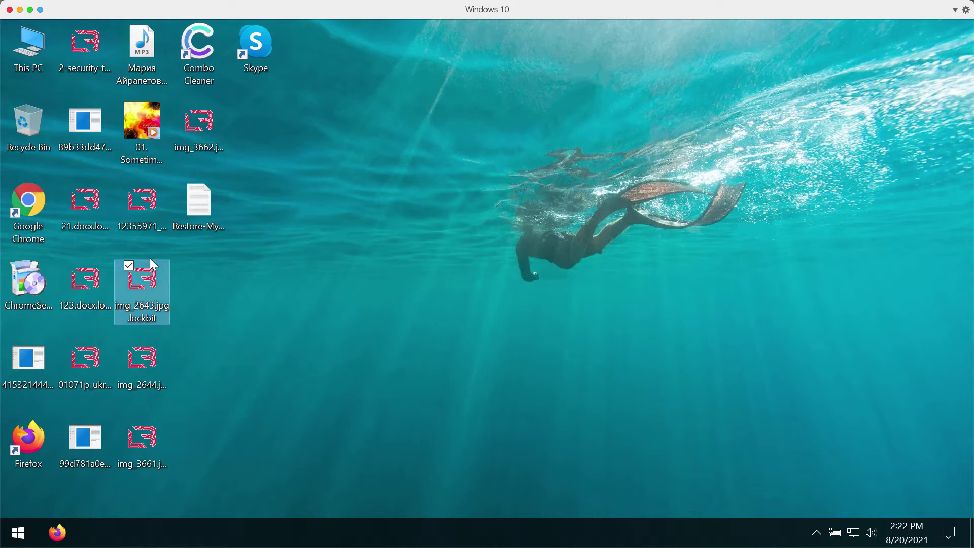
# Step: Inspect the desktop files, including the Sometimes When It Rains MP3 and 12355971_original.jpg.lockbit
pyautogui.click(244, 213)
pyautogui.click(212, 202)
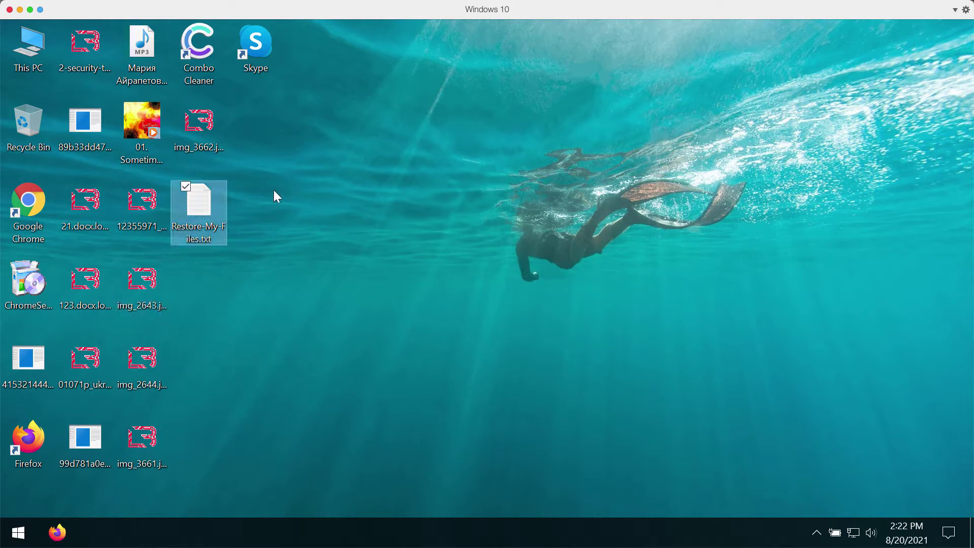
pyautogui.click(273, 190)
pyautogui.click(133, 118)
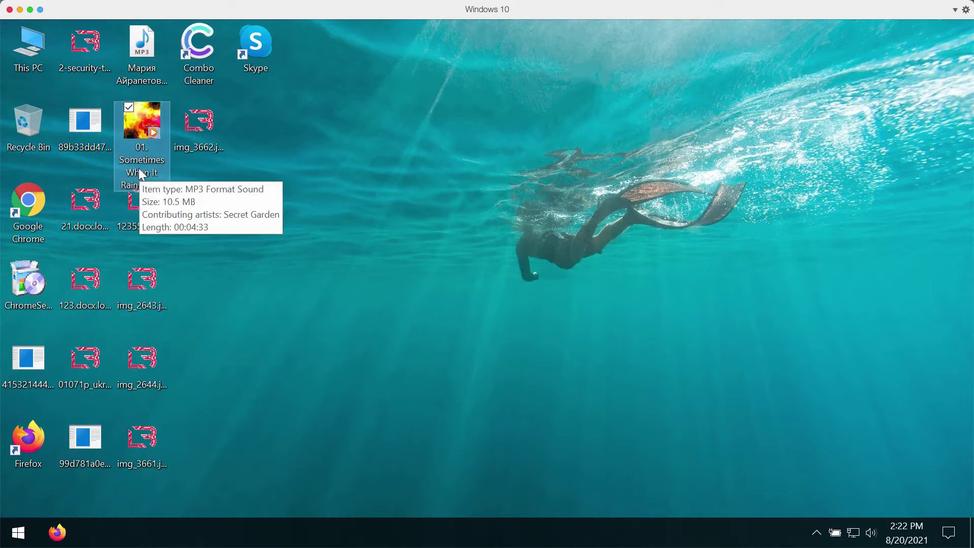
pyautogui.click(355, 143)
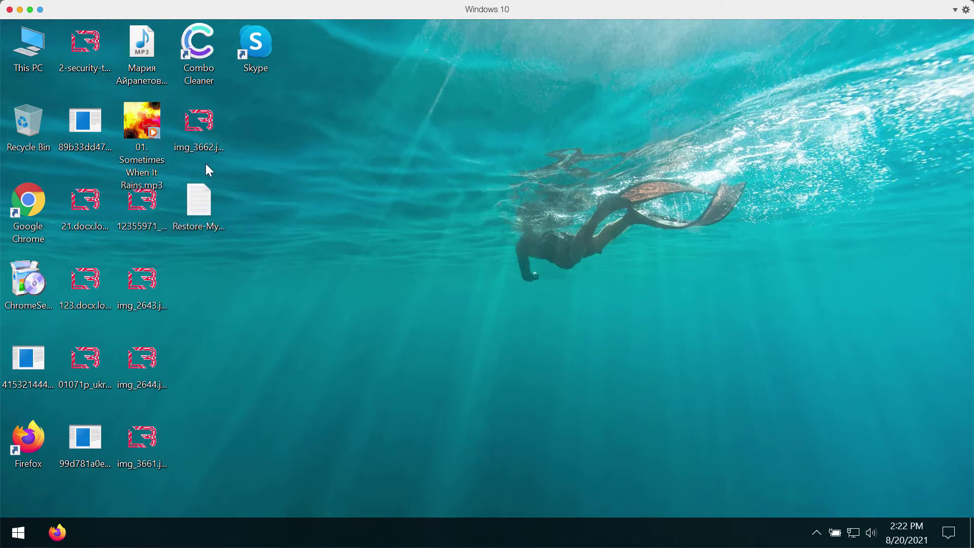
pyautogui.click(144, 224)
pyautogui.click(256, 266)
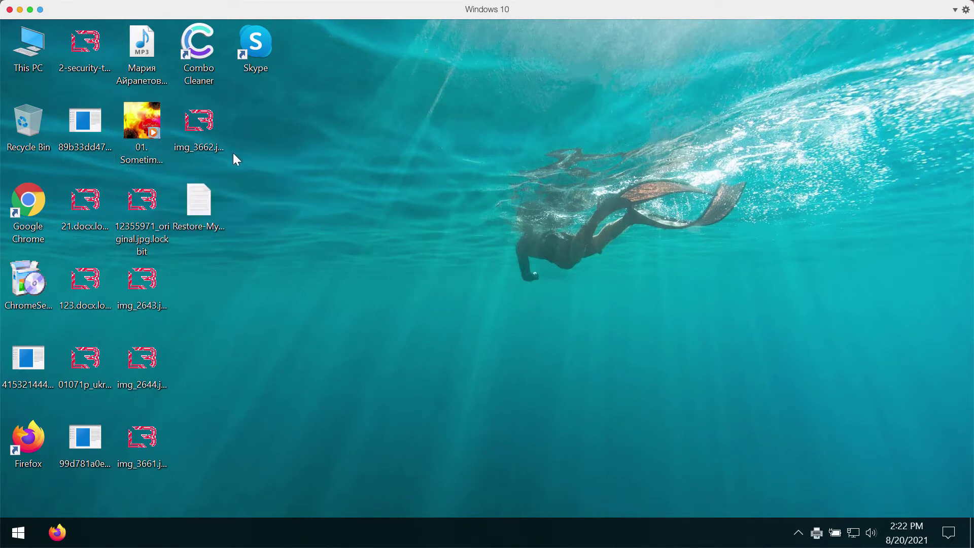
# Step: Open the Restore-My-Files.txt ransom note in Notepad, then close it again
pyautogui.click(203, 209)
pyautogui.doubleClick(202, 204)
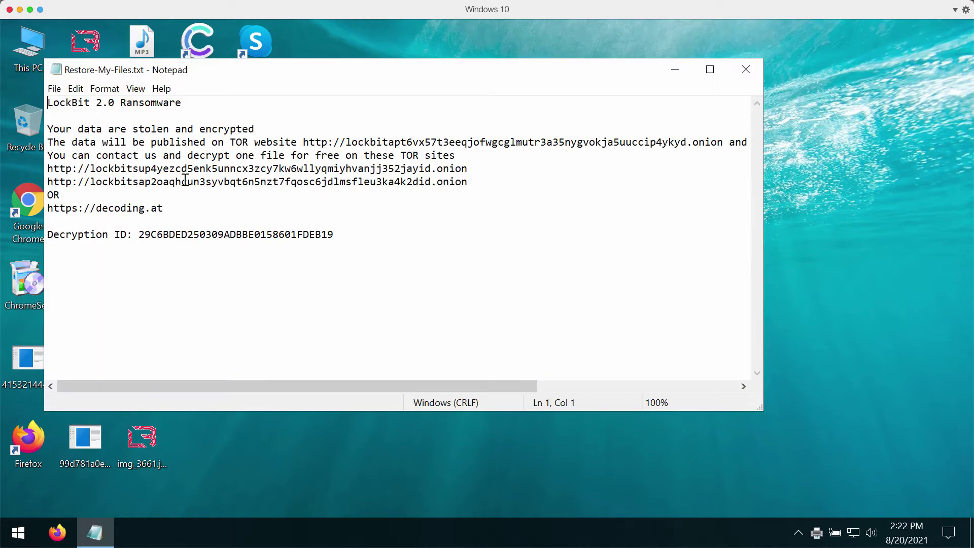
pyautogui.hotkey('alt', 'F4')
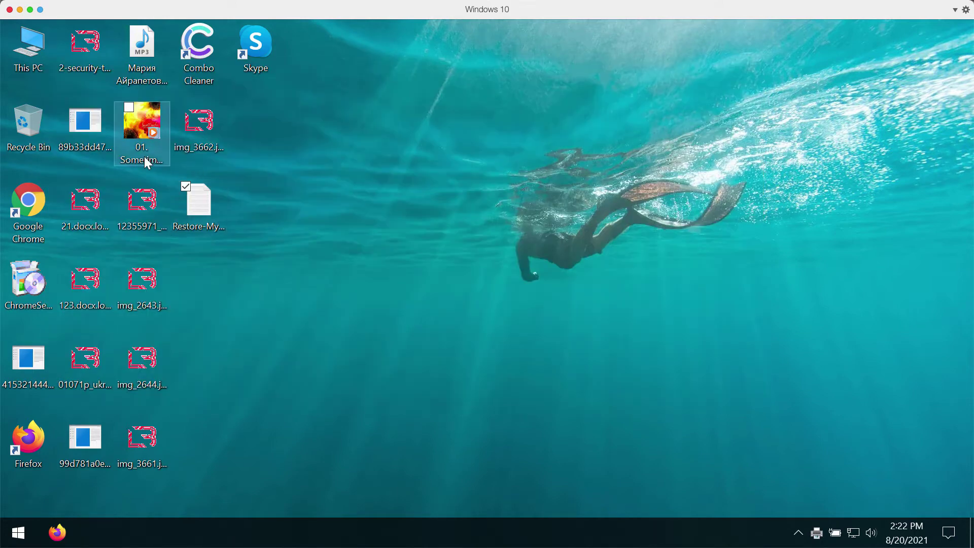
pyautogui.doubleClick(205, 206)
pyautogui.hotkey('alt', 'F4')
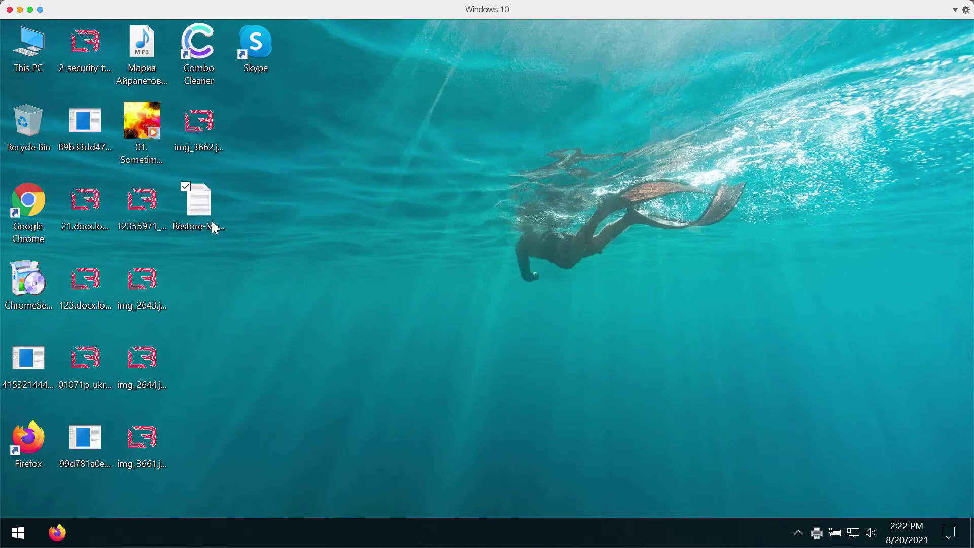
# Step: Close the LockBit ransom demand window from its taskbar icon's Close window option
pyautogui.click(211, 221)
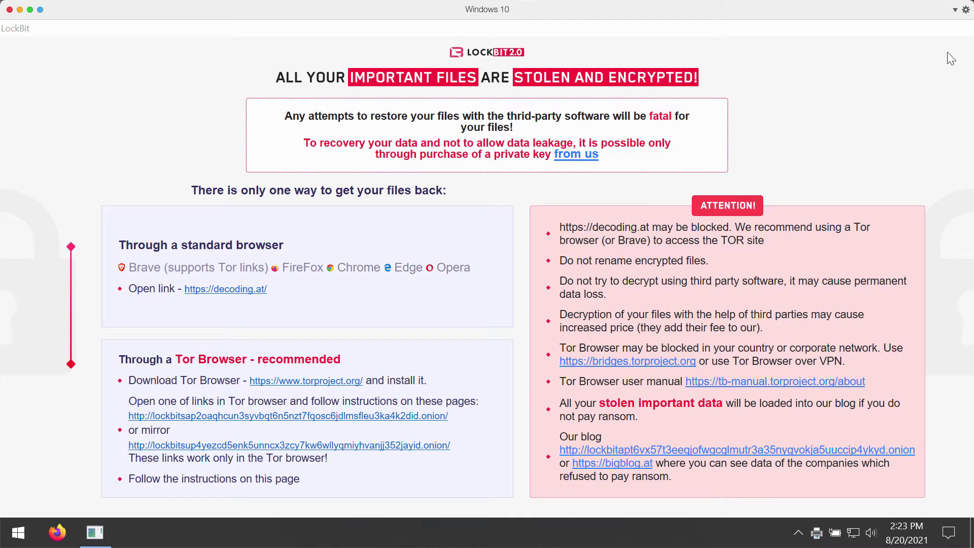
pyautogui.rightClick(102, 542)
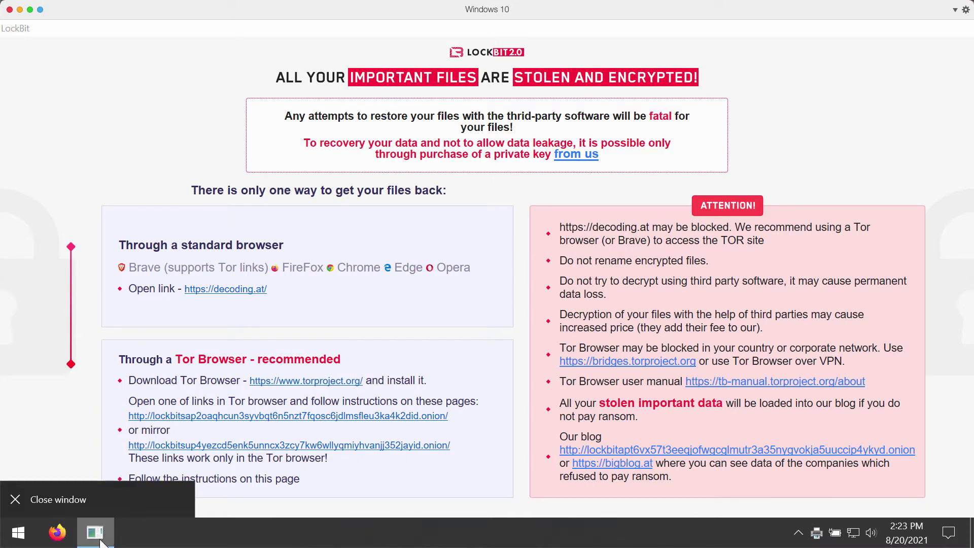
pyautogui.click(105, 503)
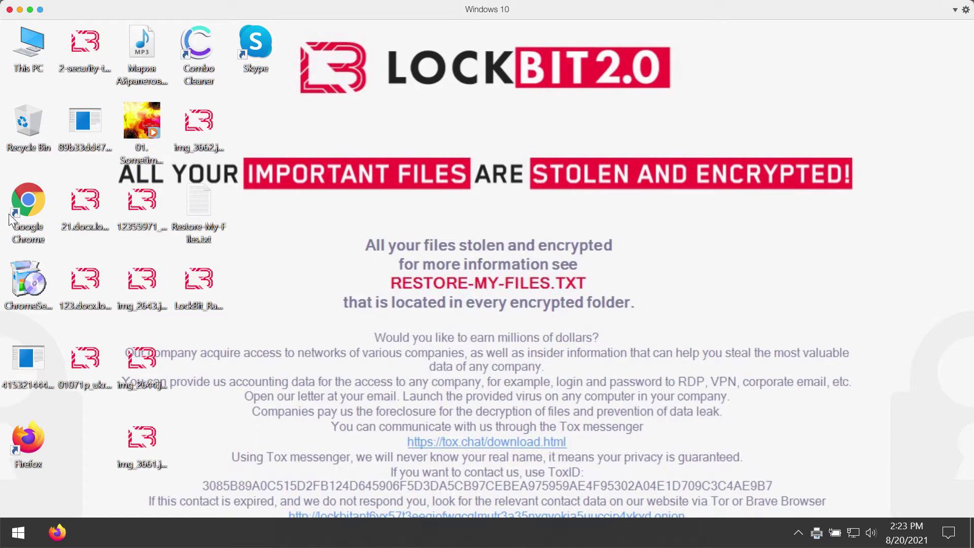
# Step: Load combocleaner.com in Chrome and move the browser window higher on screen
pyautogui.click(31, 208)
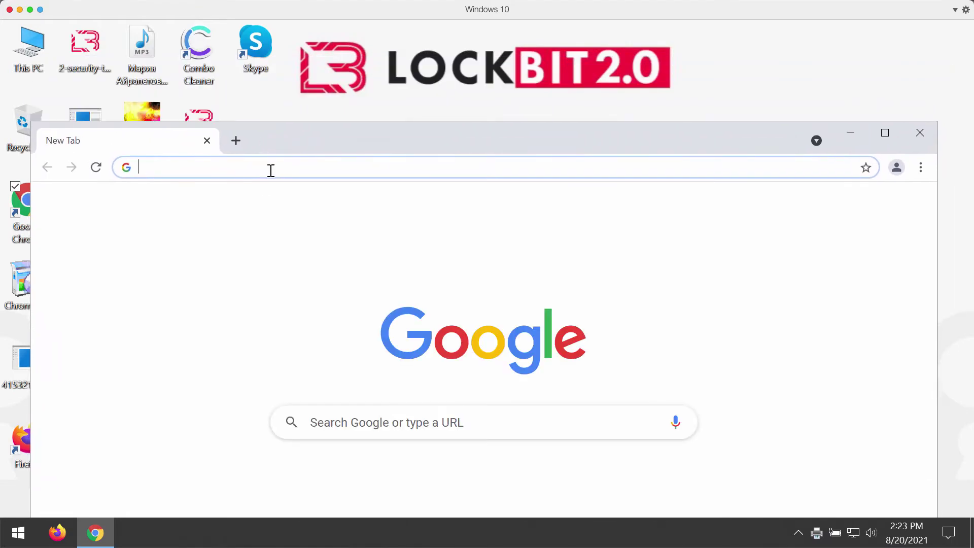
pyautogui.write('co')
pyautogui.press('Return')
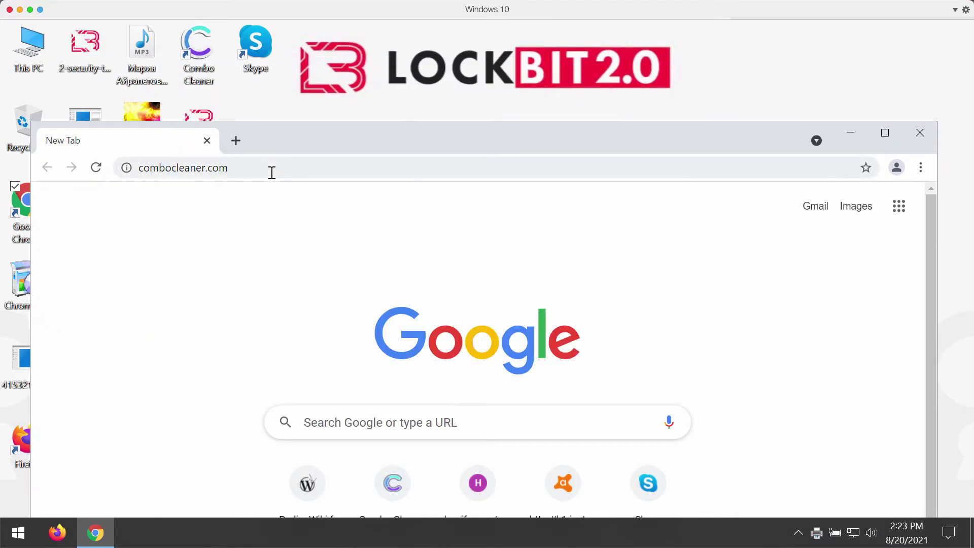
pyautogui.moveTo(316, 129); pyautogui.dragTo(298, 95)
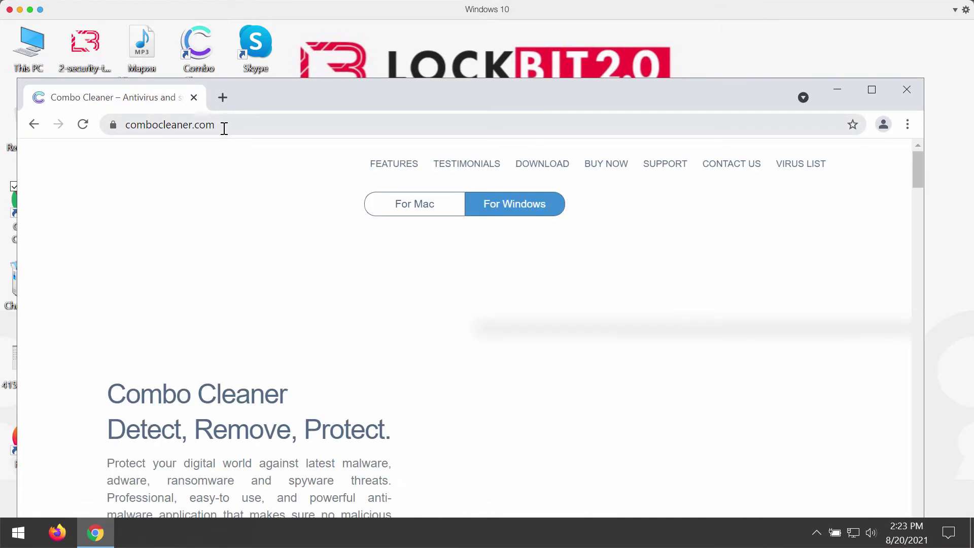
pyautogui.moveTo(246, 98); pyautogui.dragTo(248, 91)
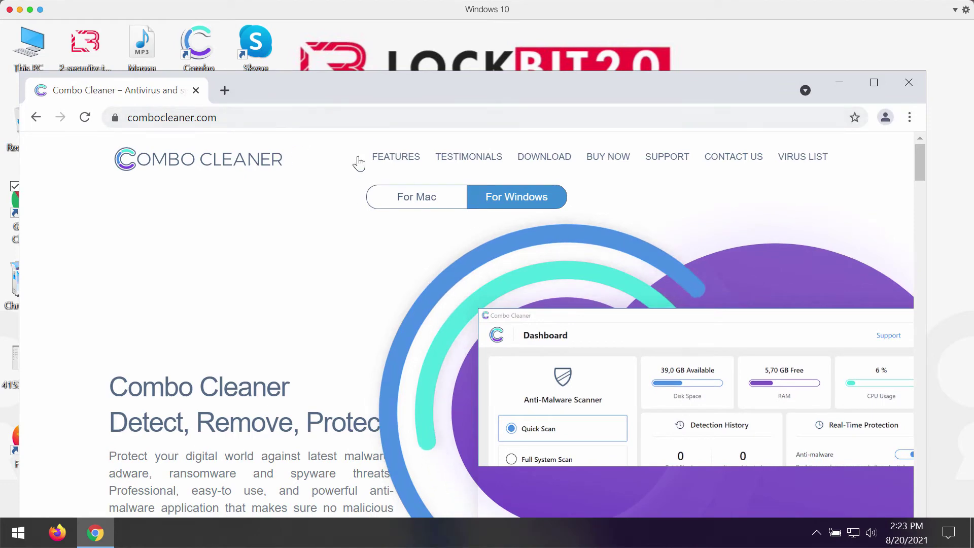
pyautogui.moveTo(318, 91); pyautogui.dragTo(314, 61)
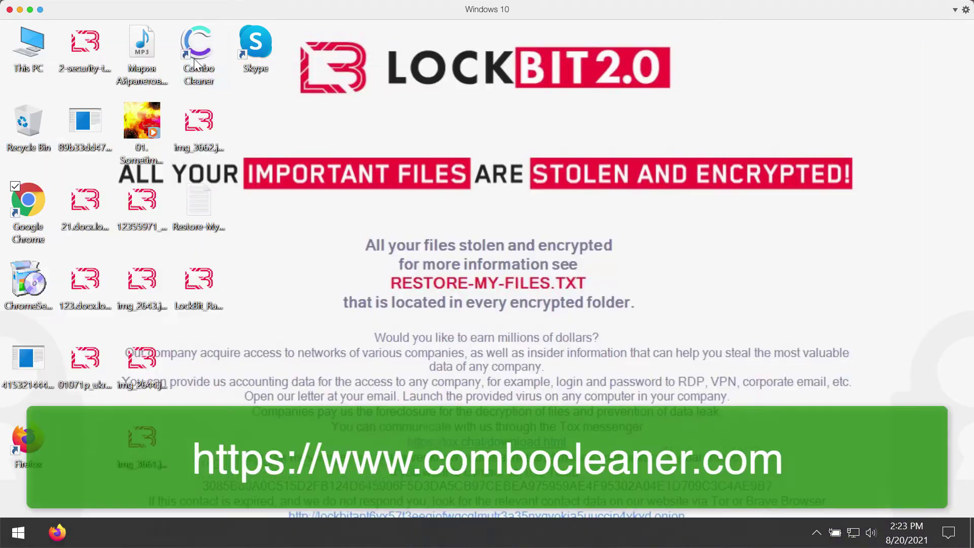
# Step: Launch Combo Cleaner and position its Dashboard window showing 8 items detected
pyautogui.click(199, 51)
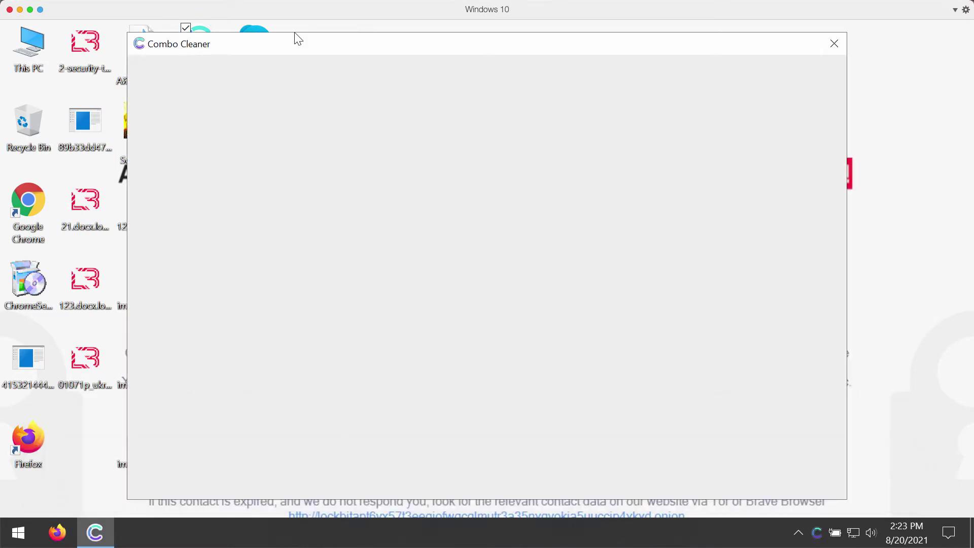
pyautogui.moveTo(321, 47); pyautogui.dragTo(304, 136)
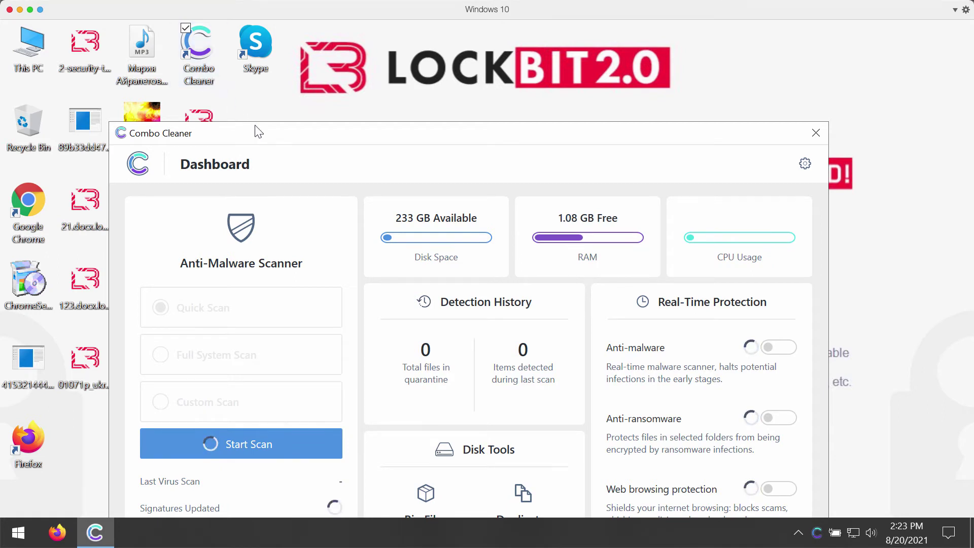
pyautogui.moveTo(257, 132); pyautogui.dragTo(257, 48)
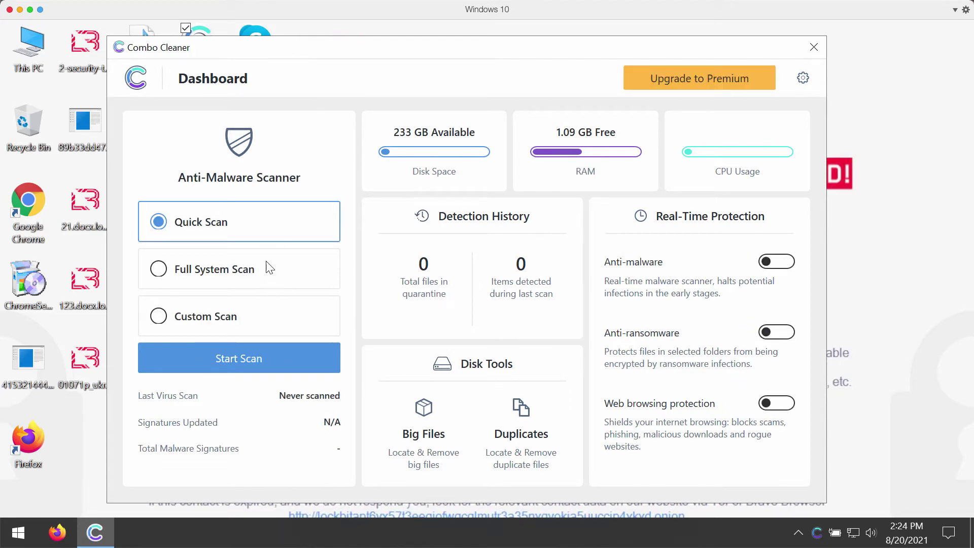
pyautogui.moveTo(409, 48); pyautogui.dragTo(466, 48)
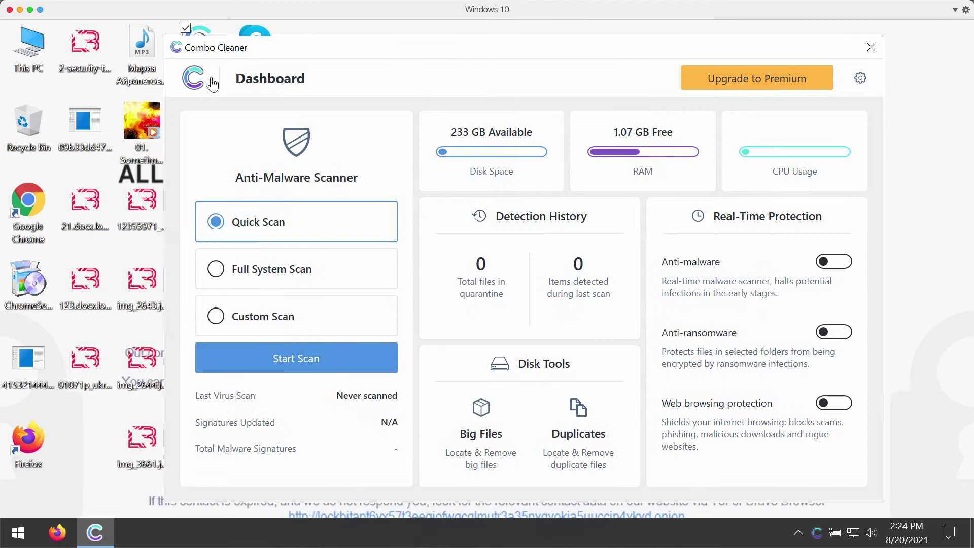
pyautogui.click(99, 60)
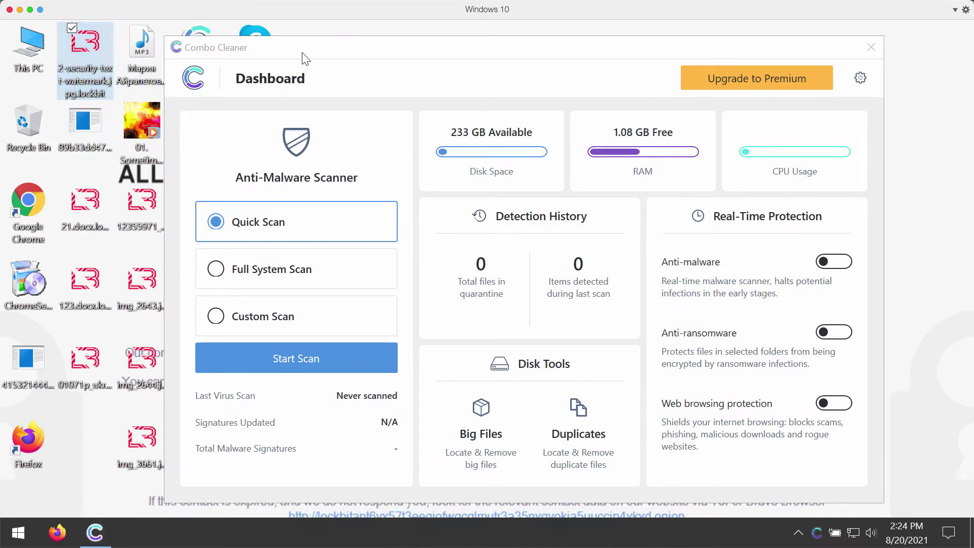
pyautogui.moveTo(324, 56); pyautogui.dragTo(263, 52)
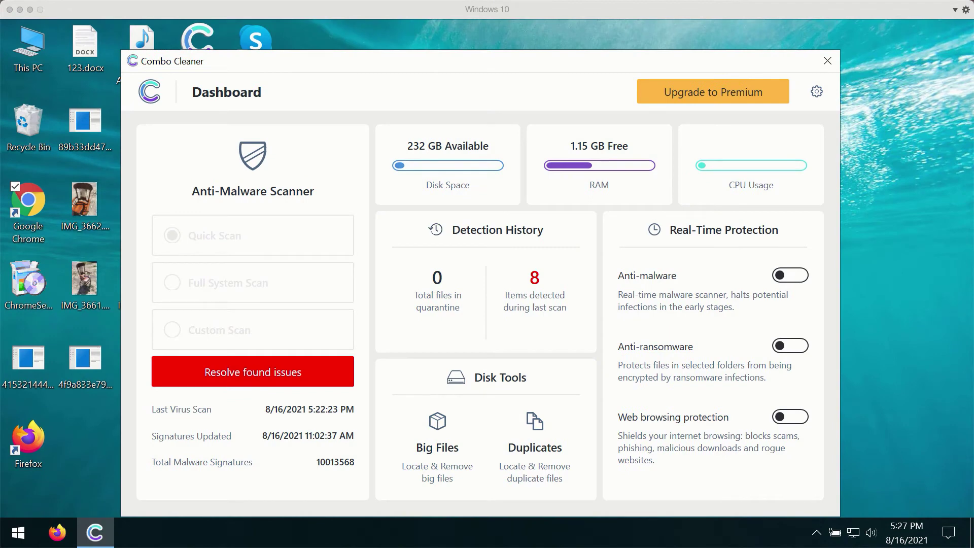
# Step: Open Resolve found issues to list the 8 threats, including Gen:Variant.Adware.Zusy.310113
pyautogui.moveTo(441, 71); pyautogui.dragTo(441, 74)
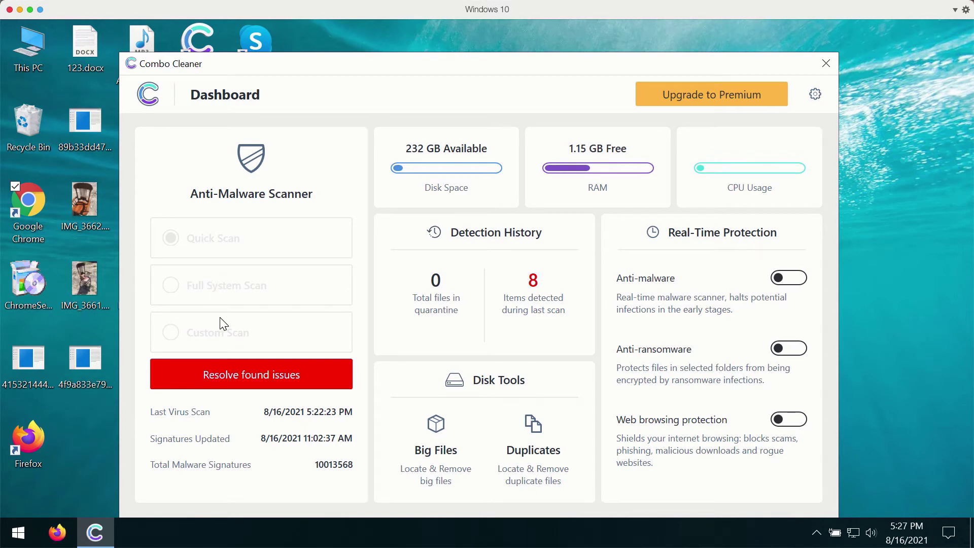
pyautogui.click(228, 367)
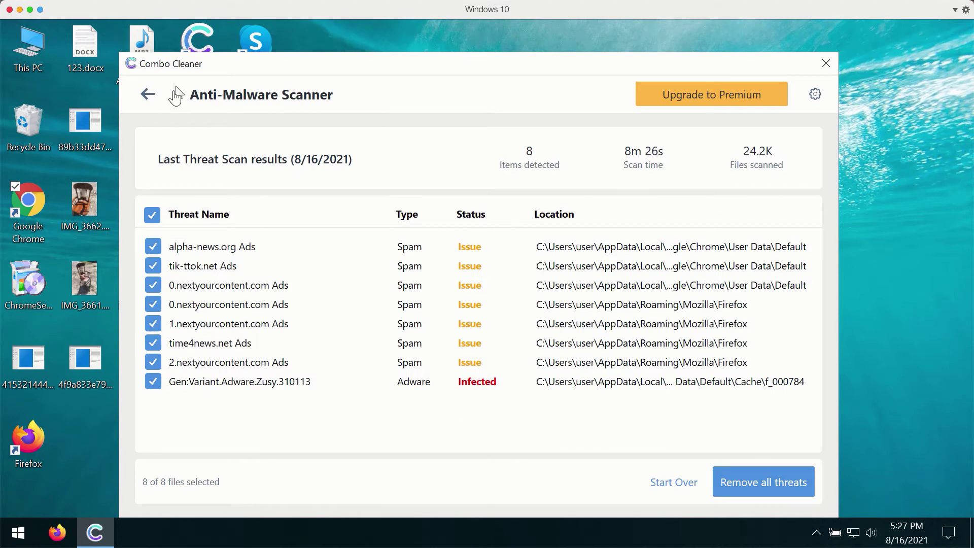
pyautogui.click(148, 95)
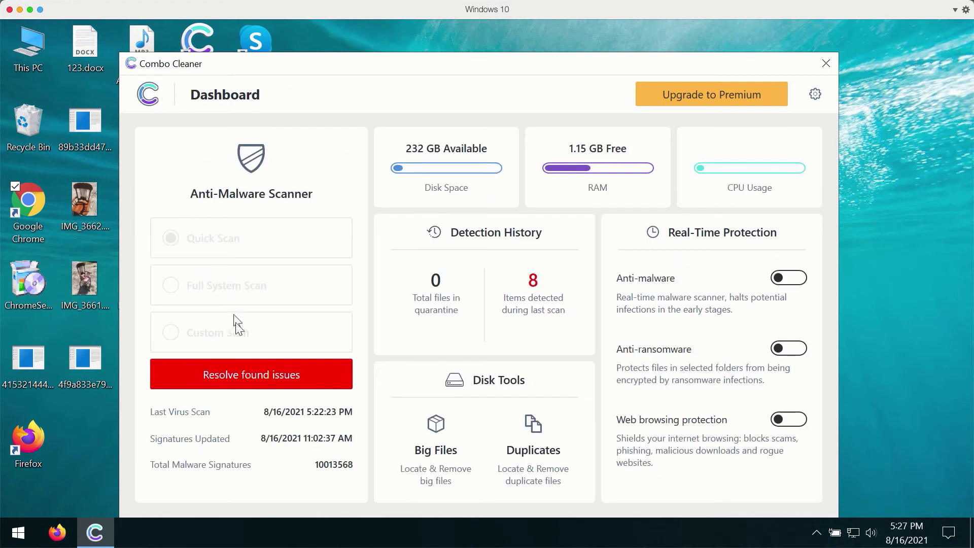
pyautogui.click(248, 375)
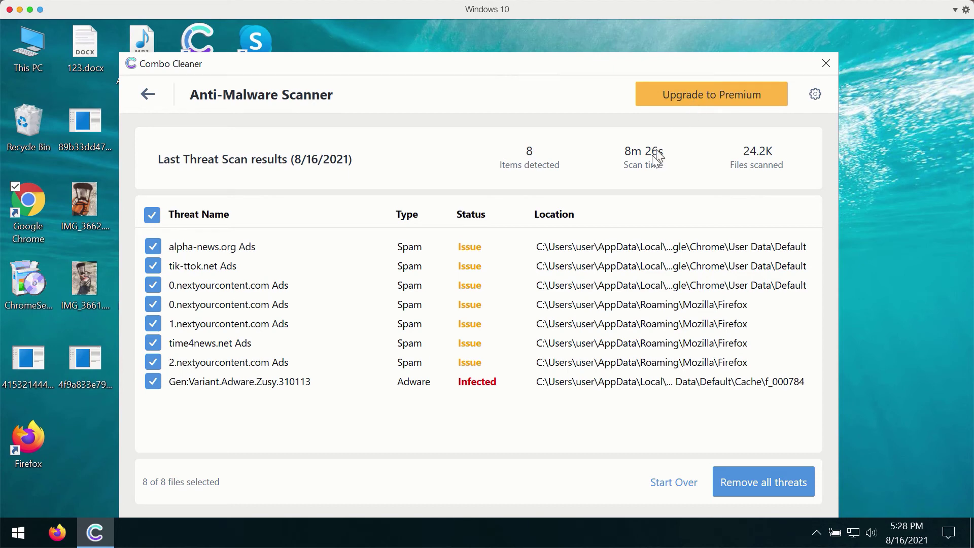
# Step: Return from the Anti-Malware Scanner results to the Dashboard showing 8 detected items
pyautogui.click(148, 94)
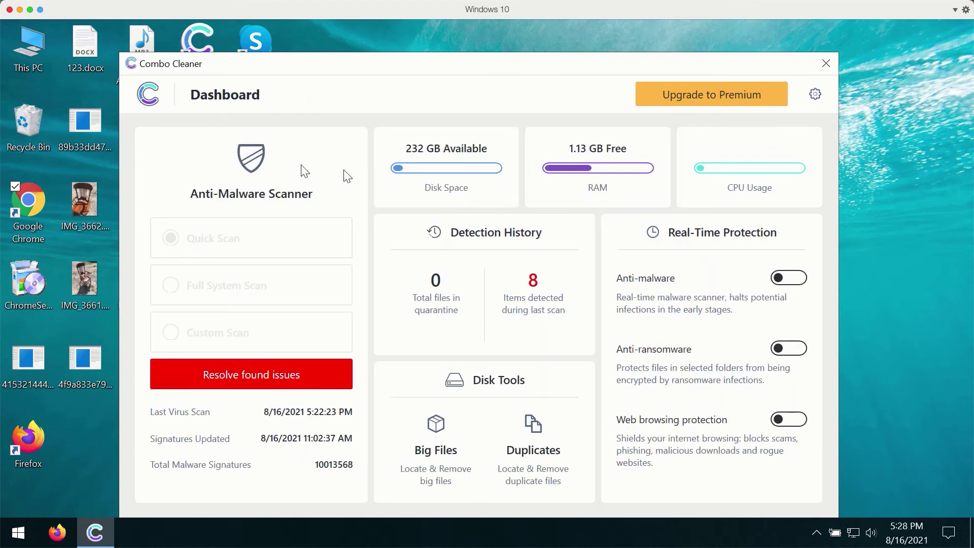